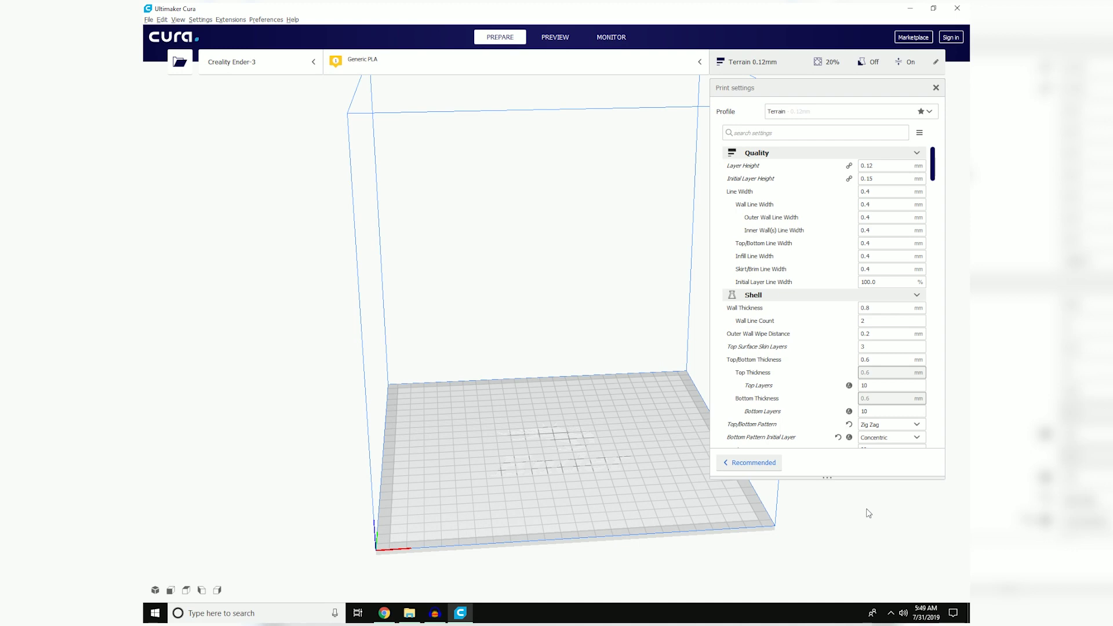
Step: Collapse and restore the Terrain 0.12mm print settings, then bring up the profile list
left_click(775, 64)
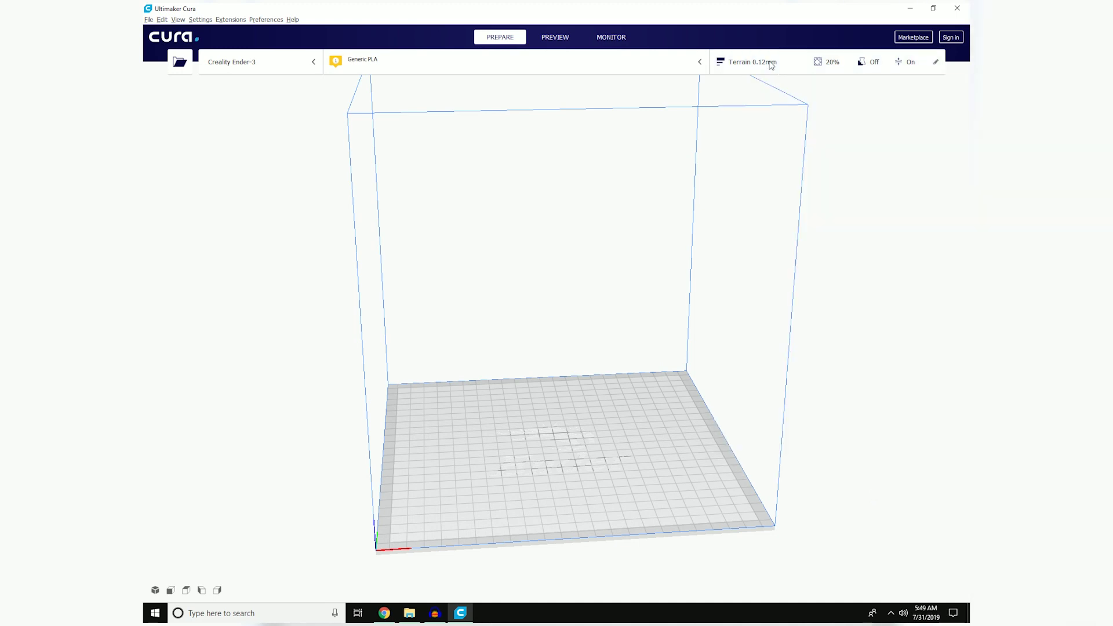
left_click(770, 65)
left_click(878, 113)
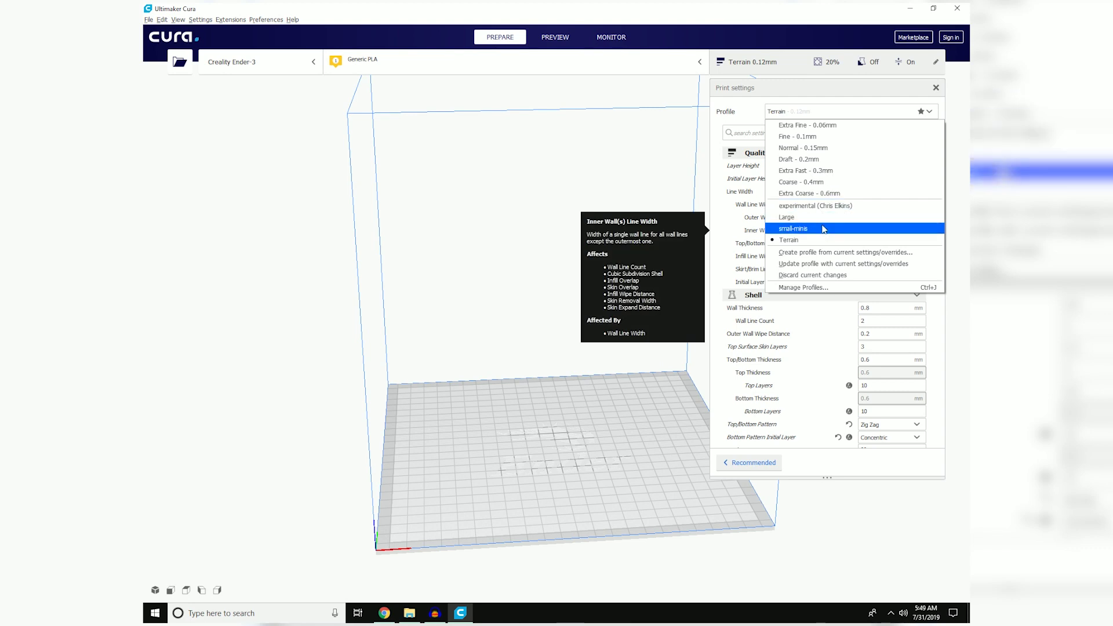
key("Escape")
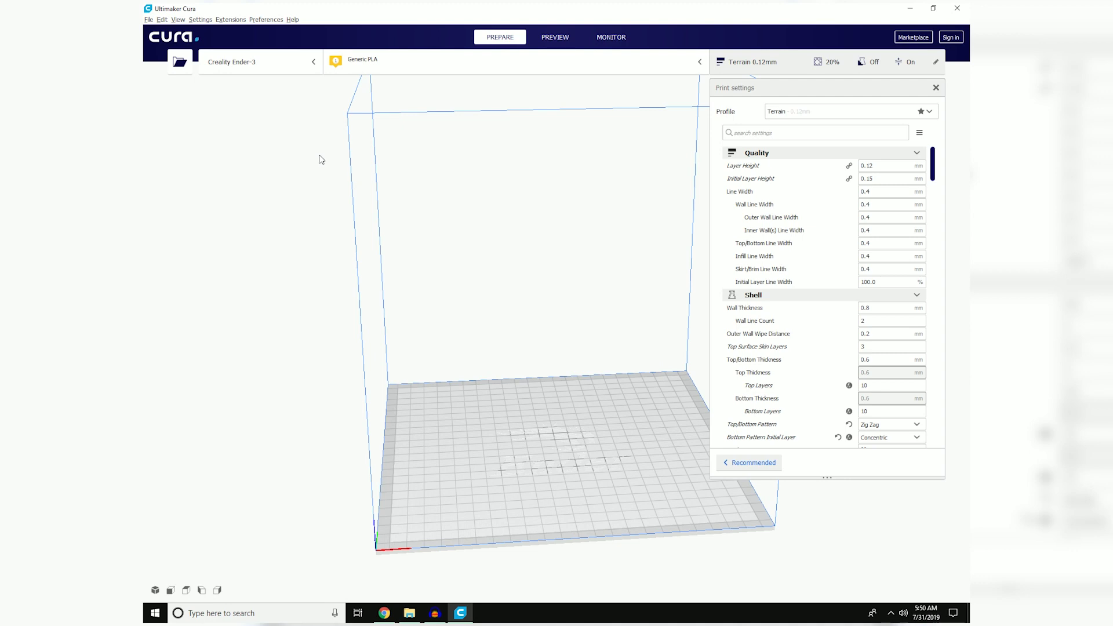
left_click(846, 112)
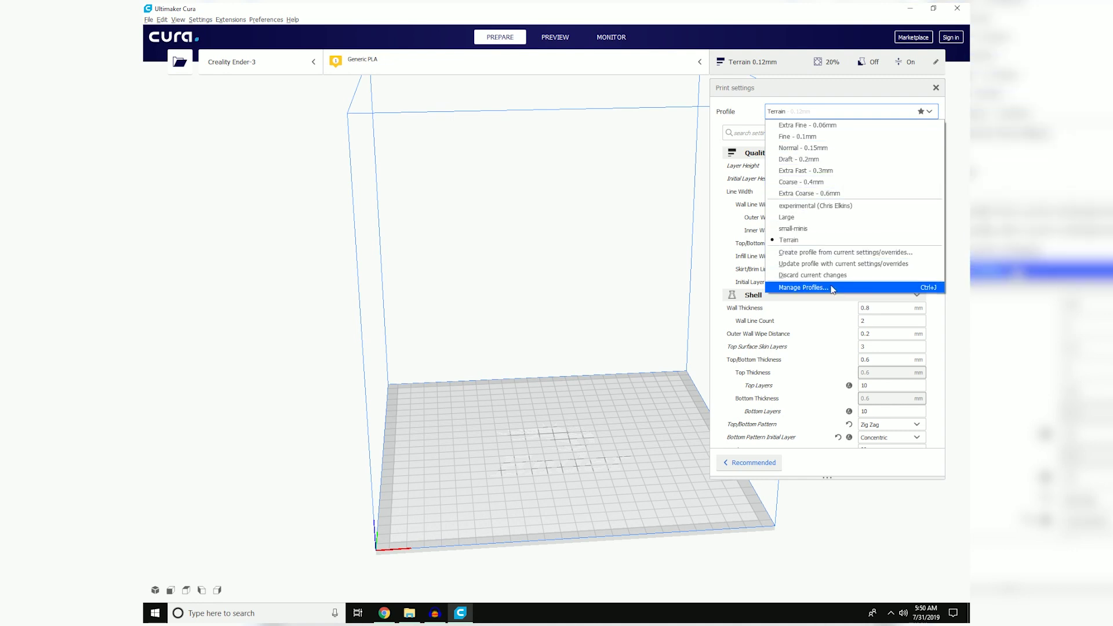
Step: Begin importing experimental.curaprofile through Manage Profiles, then cancel the import
left_click(802, 287)
left_click(603, 198)
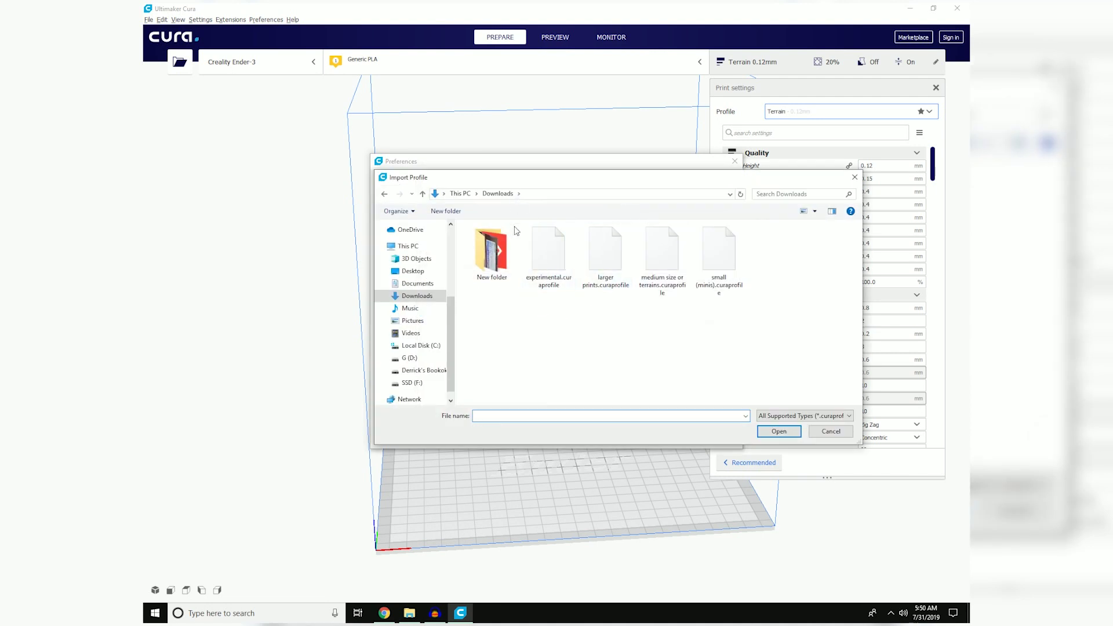
left_click(551, 273)
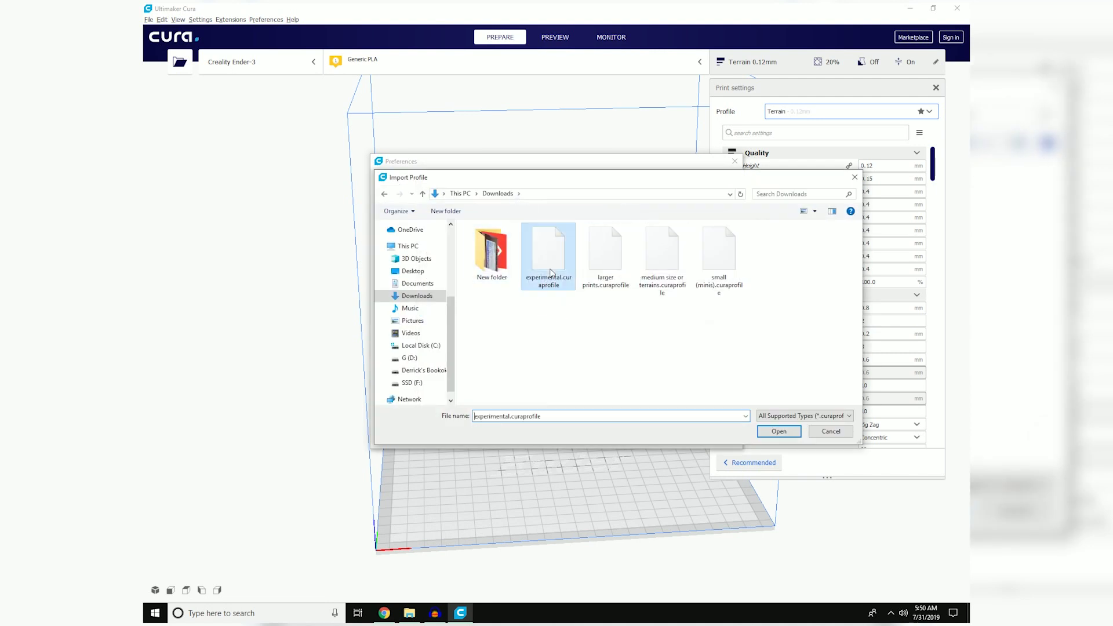
left_click(830, 431)
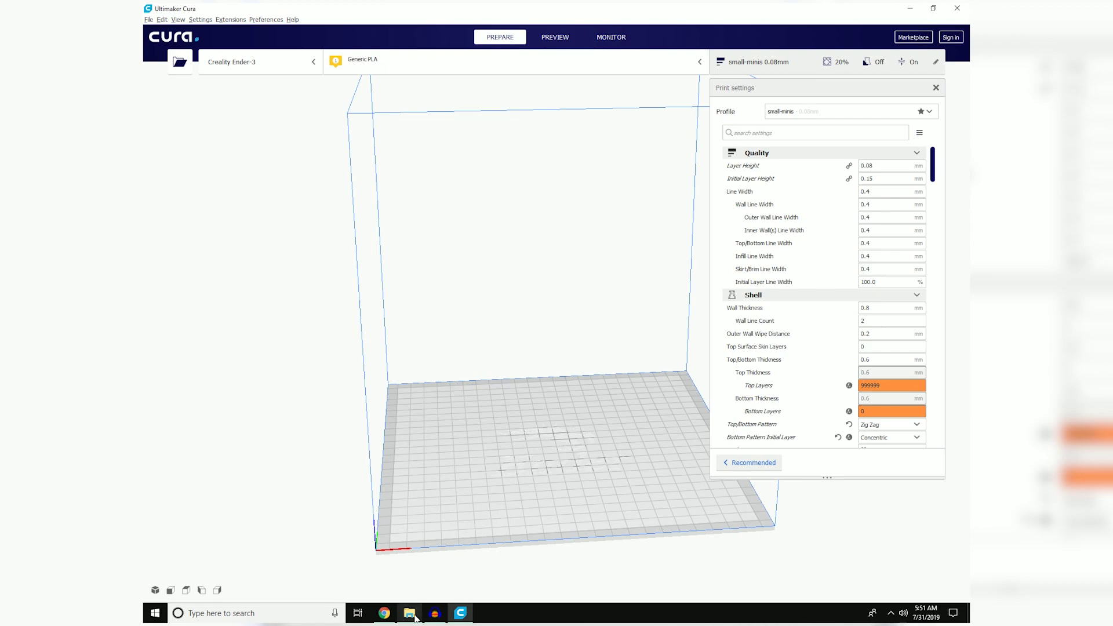
left_click(436, 614)
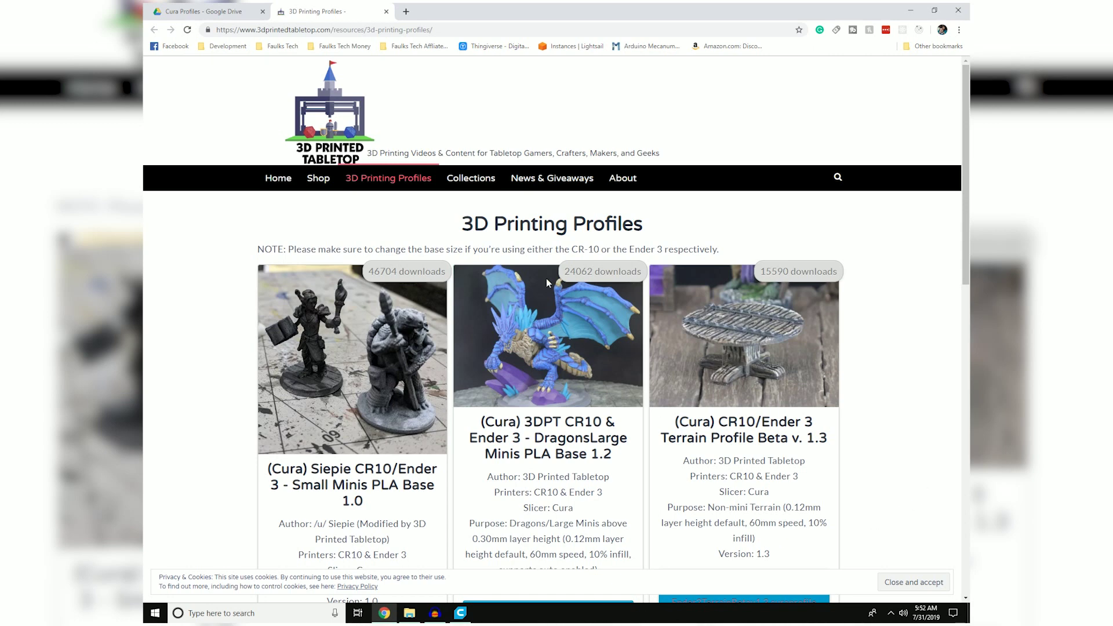
left_click(461, 613)
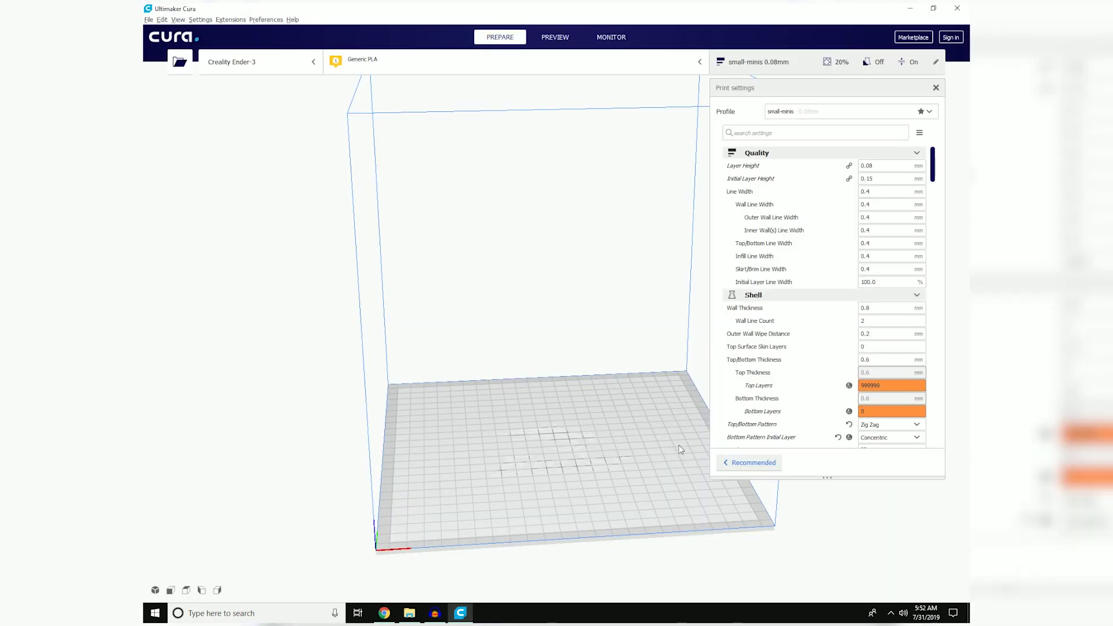
mouse_move(807, 222)
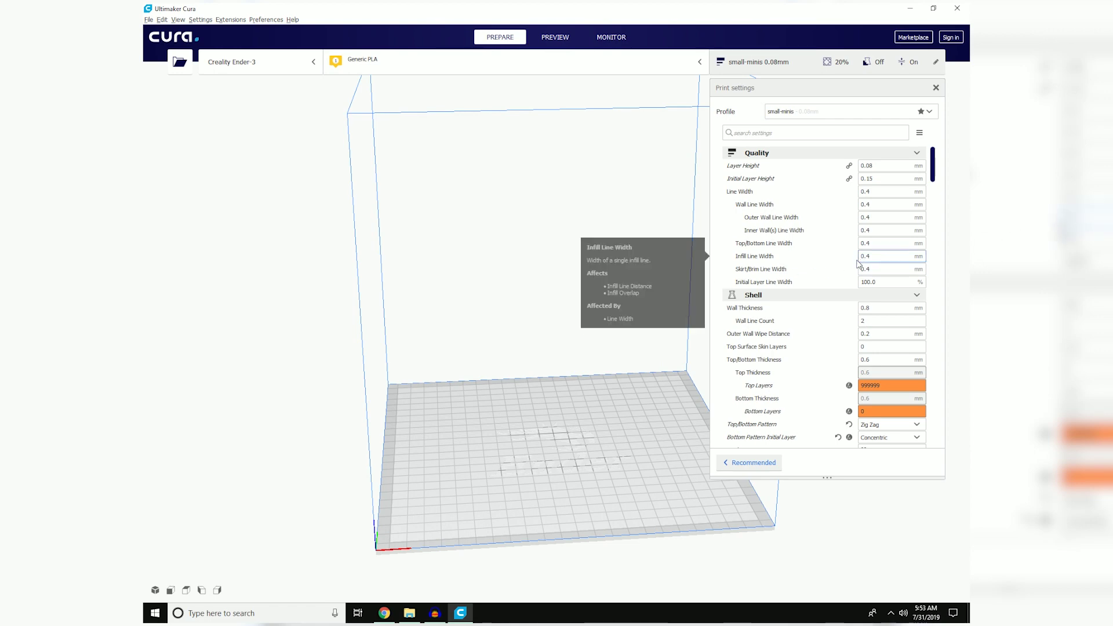
scroll(865, 282, "down", 3)
scroll(866, 284, "down", 6)
scroll(873, 297, "down", 5)
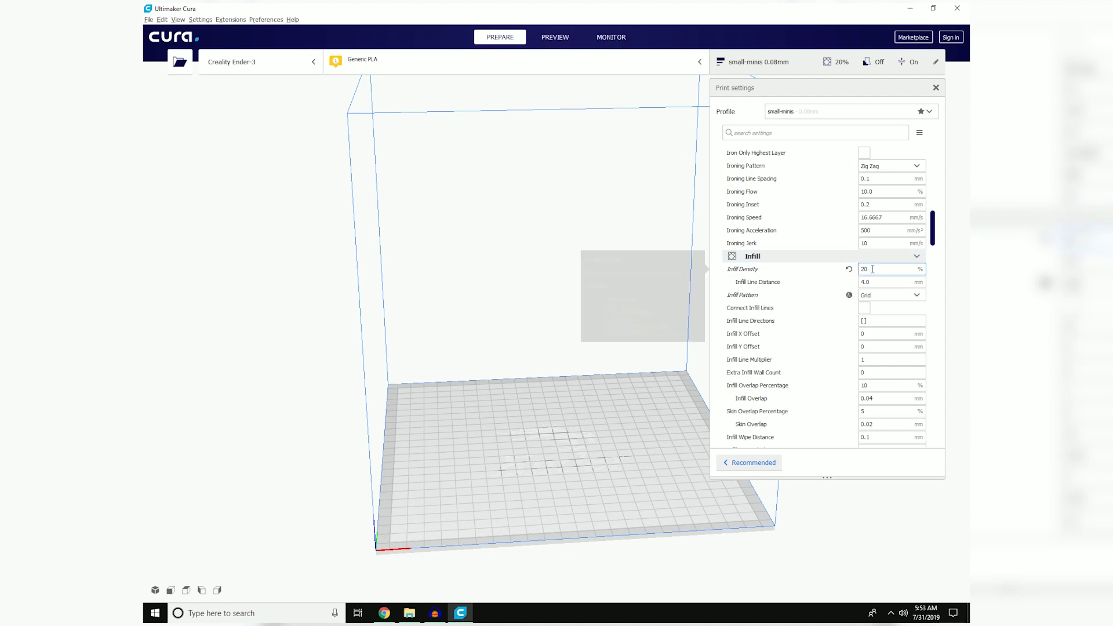
scroll(872, 273, "down", 7)
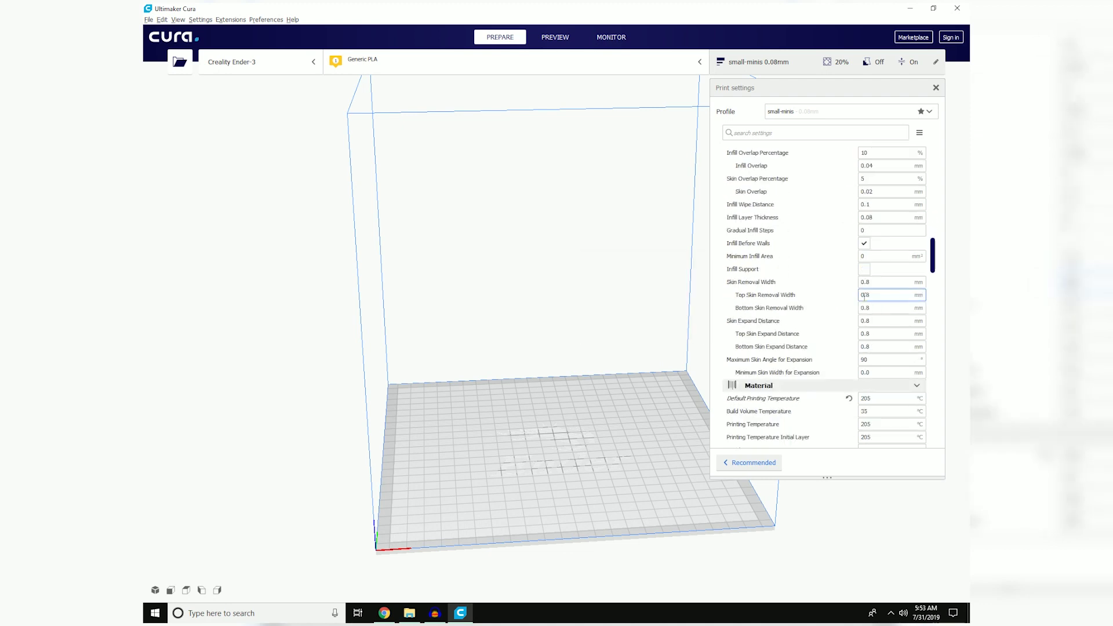
scroll(879, 322, "down", 2)
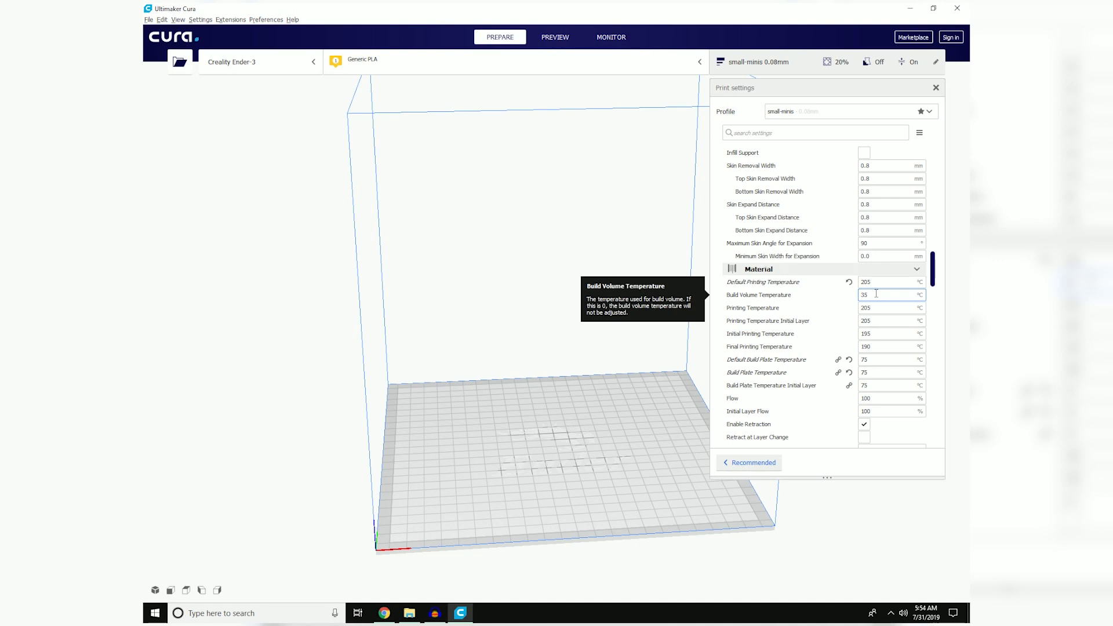
key("Tab")
key("Tab")
key("Tab")
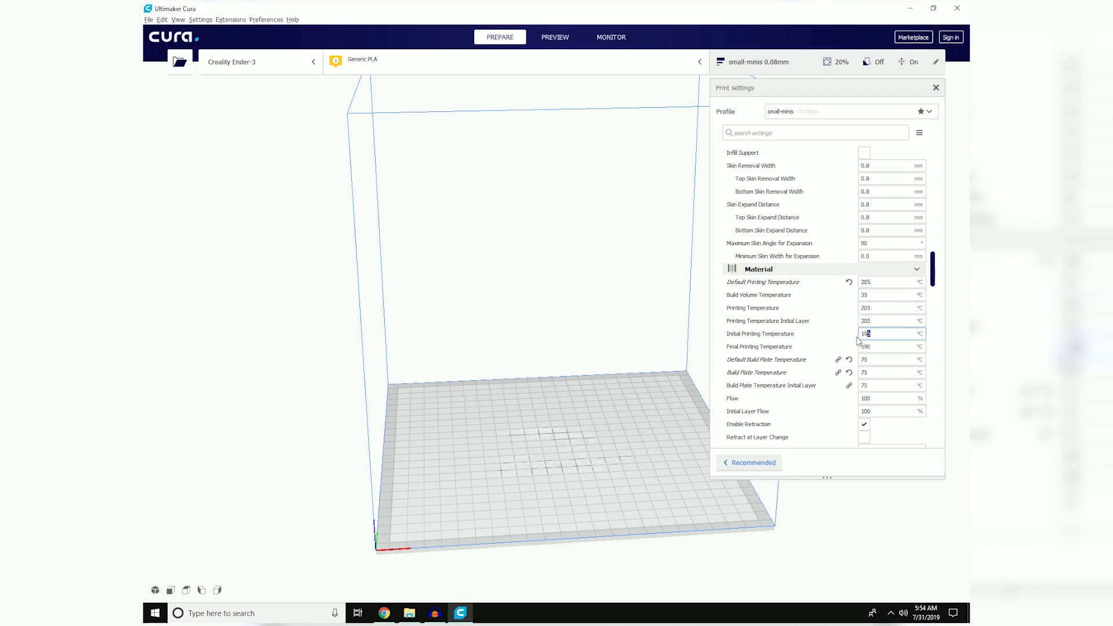
left_click(876, 348)
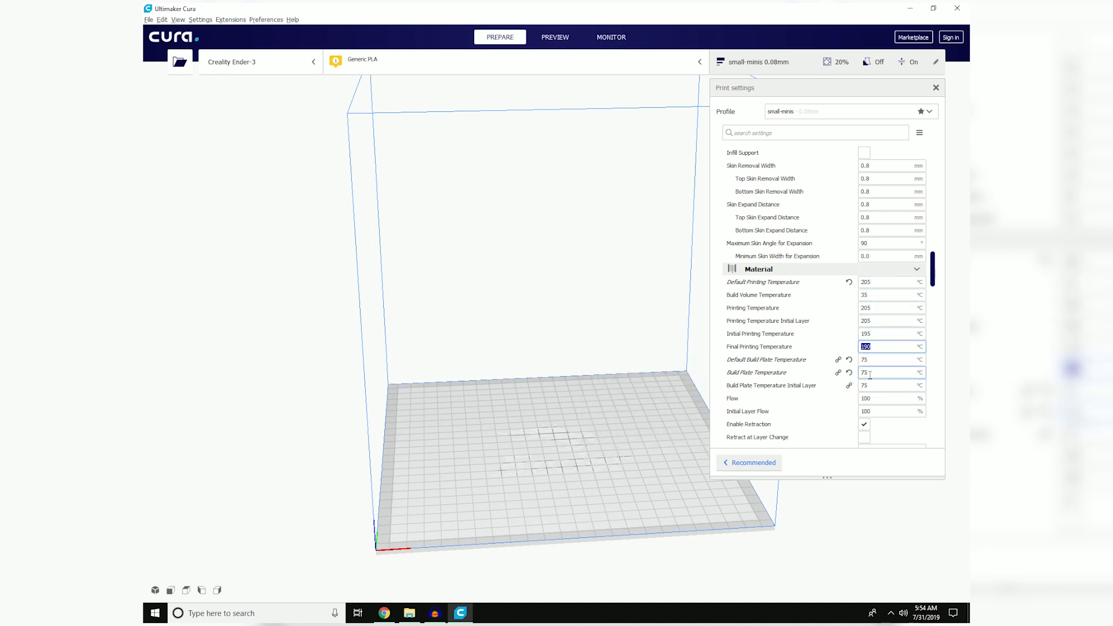
mouse_move(871, 380)
scroll(872, 378, "down", 3)
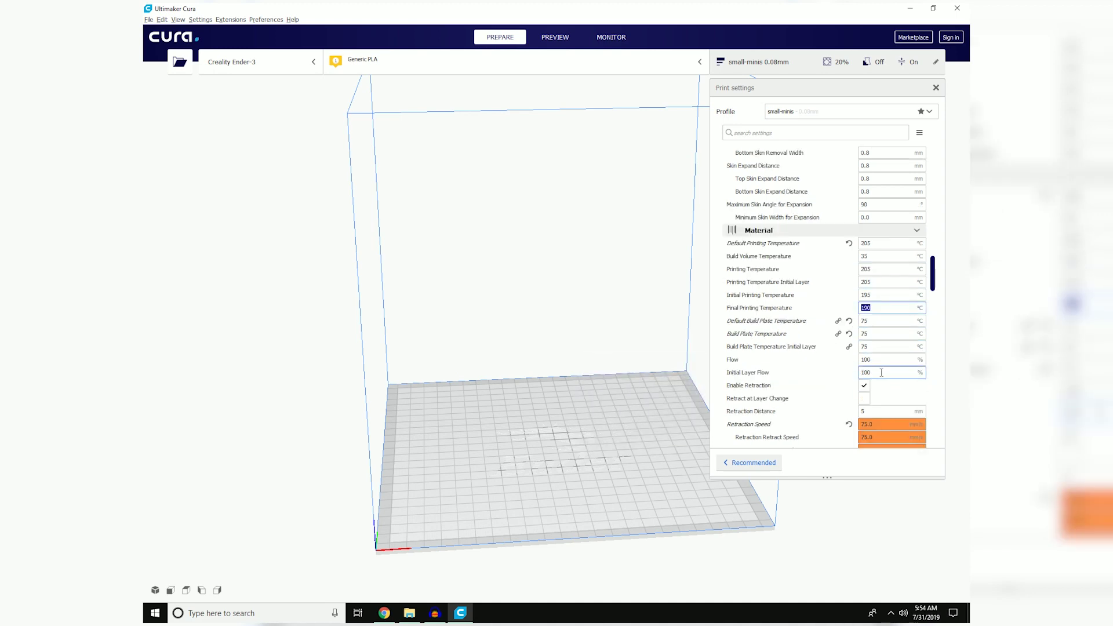
scroll(880, 372, "down", 2)
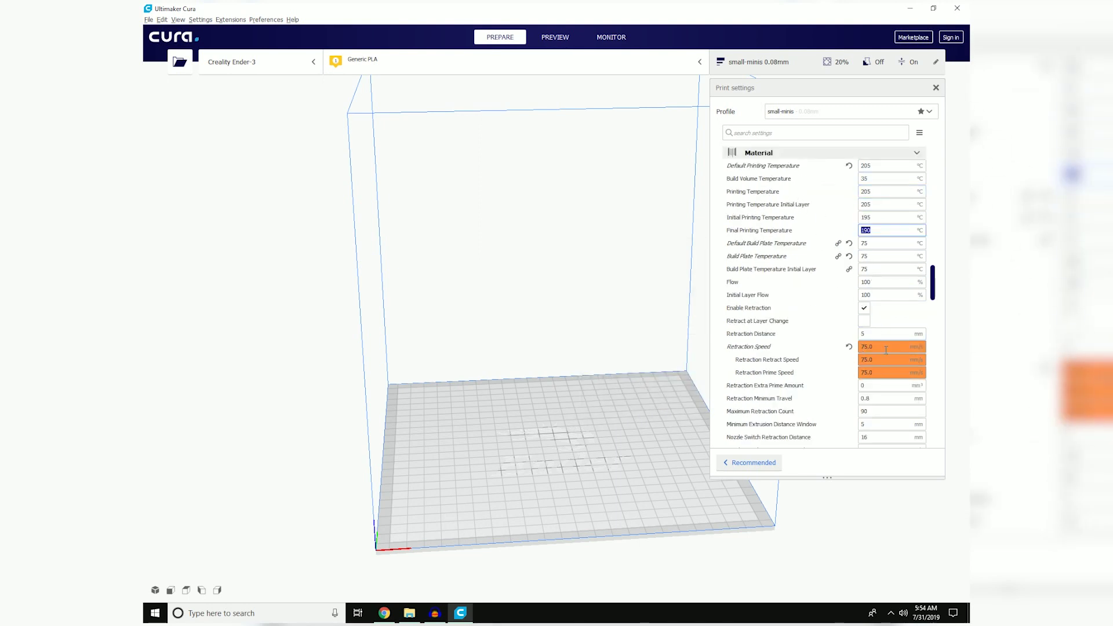
scroll(863, 309, "down", 2)
scroll(866, 325, "down", 5)
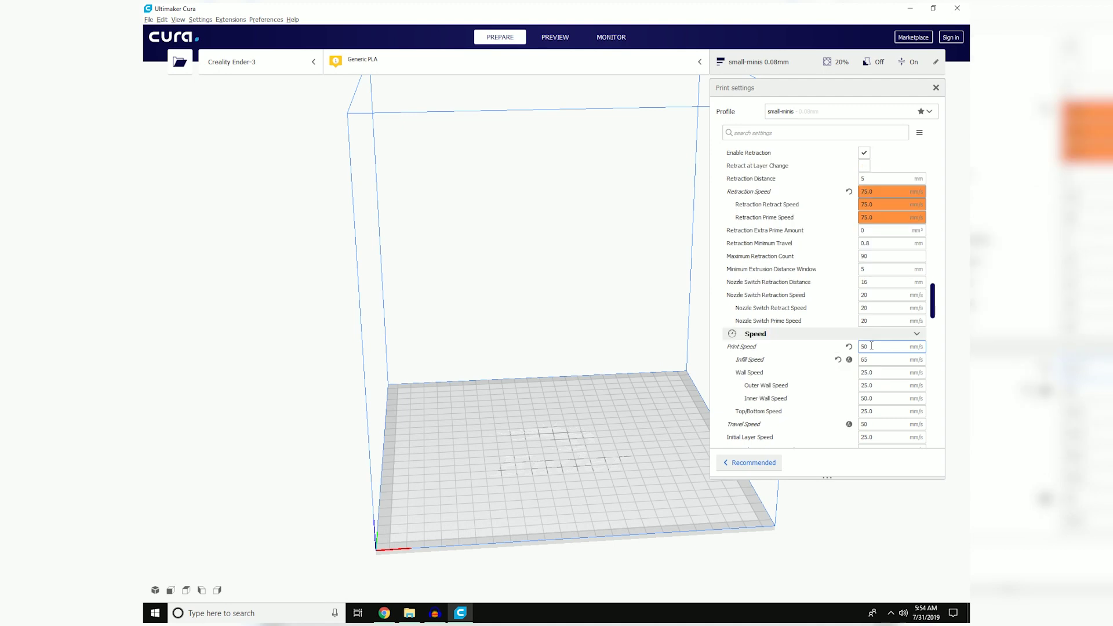
scroll(874, 362, "down", 5)
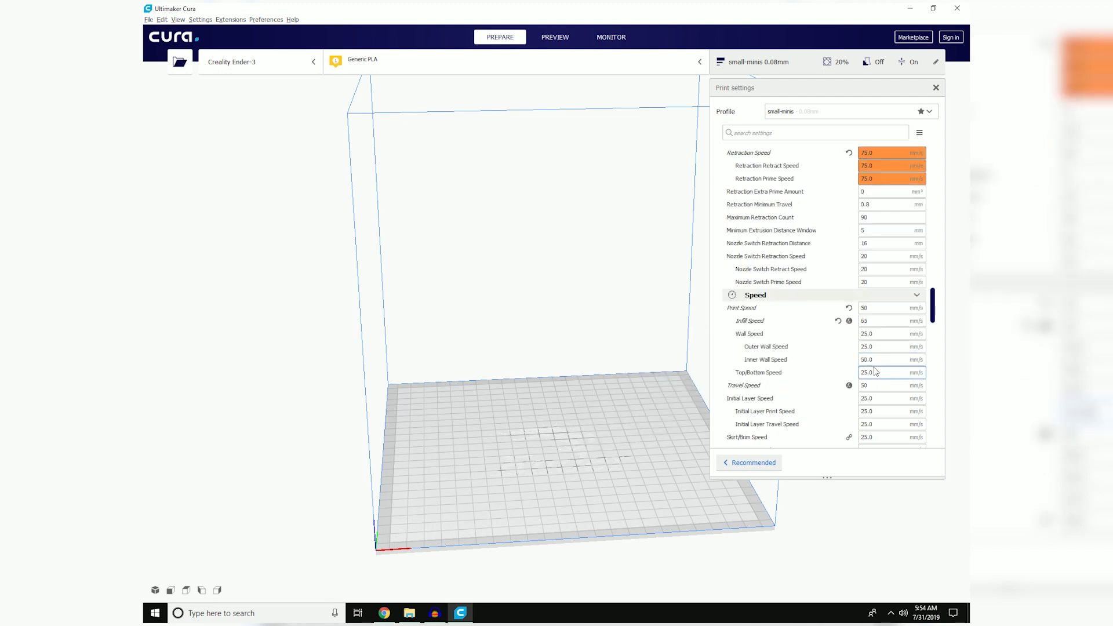
scroll(876, 371, "down", 7)
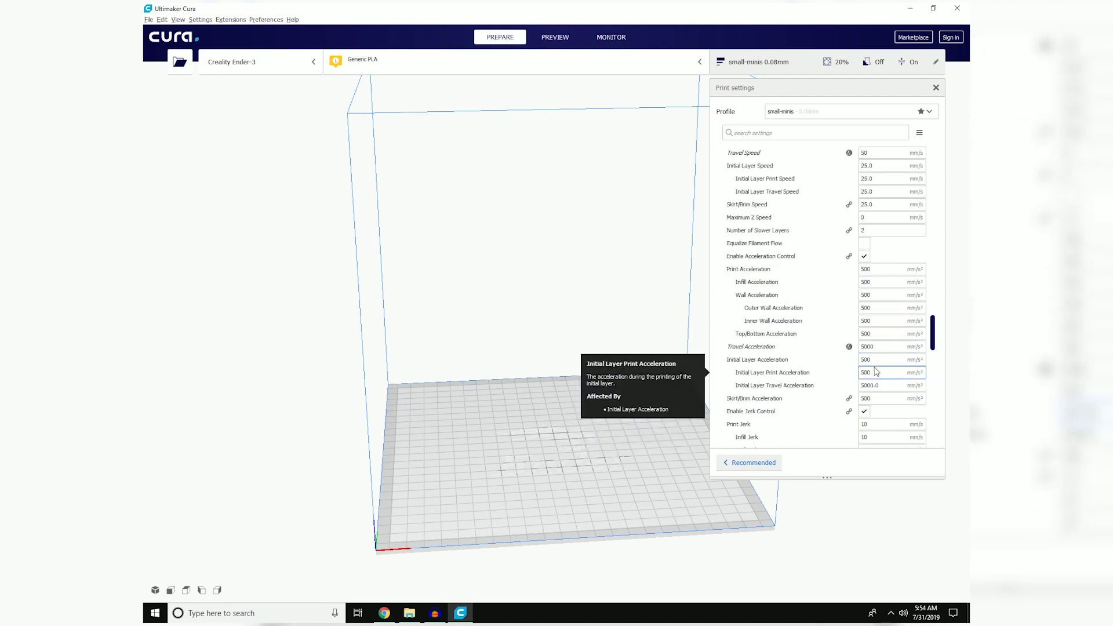
scroll(875, 371, "down", 3)
scroll(876, 372, "down", 8)
scroll(875, 371, "down", 3)
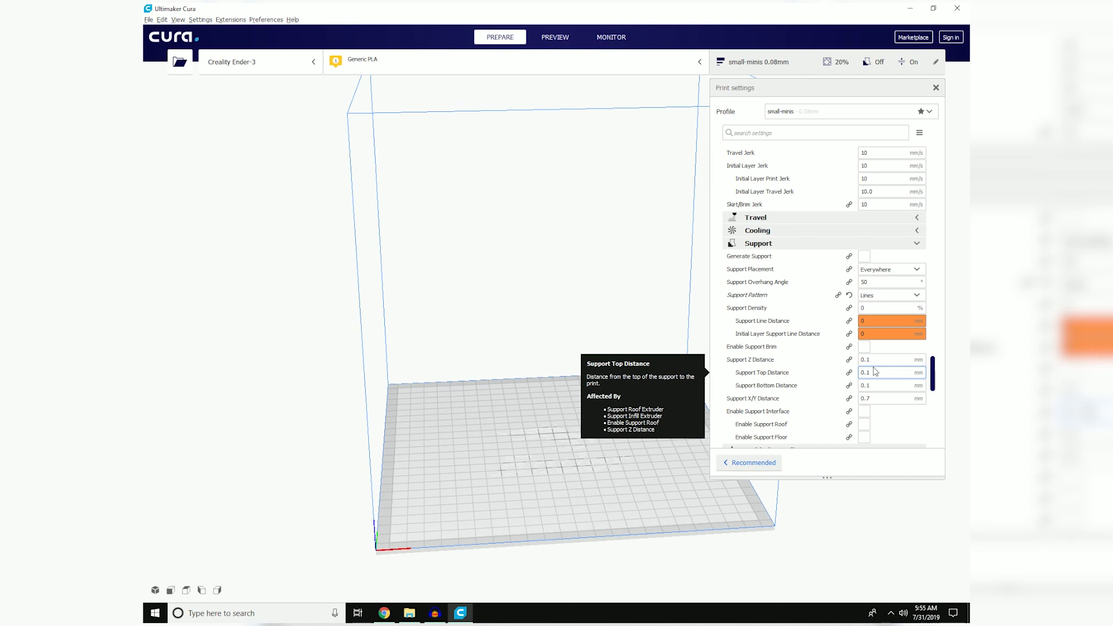
Step: Scroll small-minis settings to the Brim options (8.0 mm, 20 lines) and Experimental section
scroll(875, 371, "down", 3)
scroll(878, 371, "down", 4)
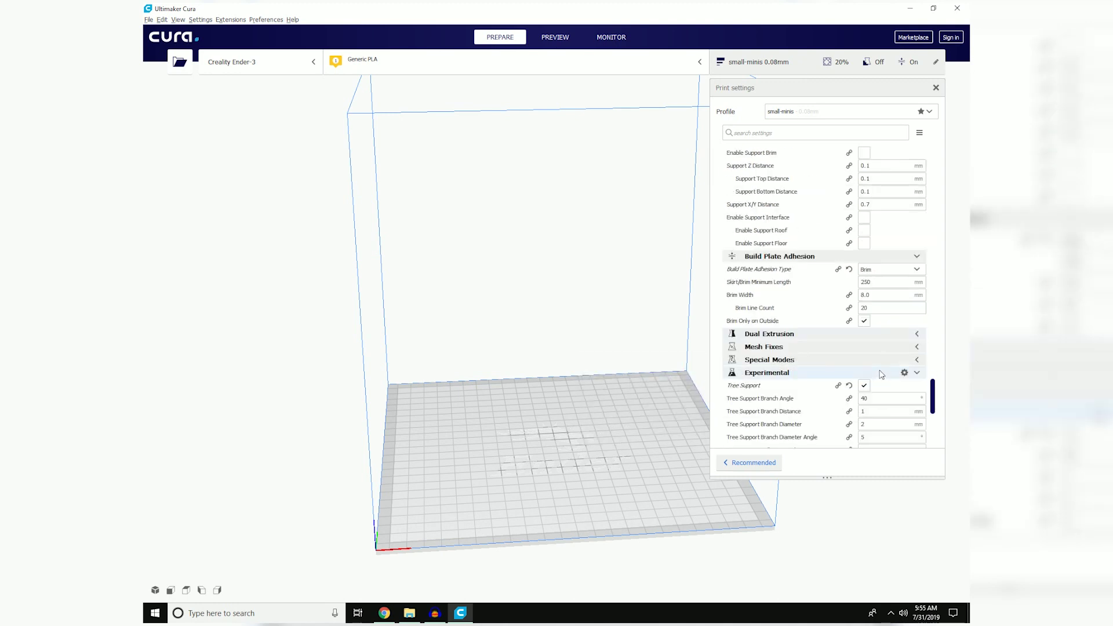
scroll(880, 371, "down", 3)
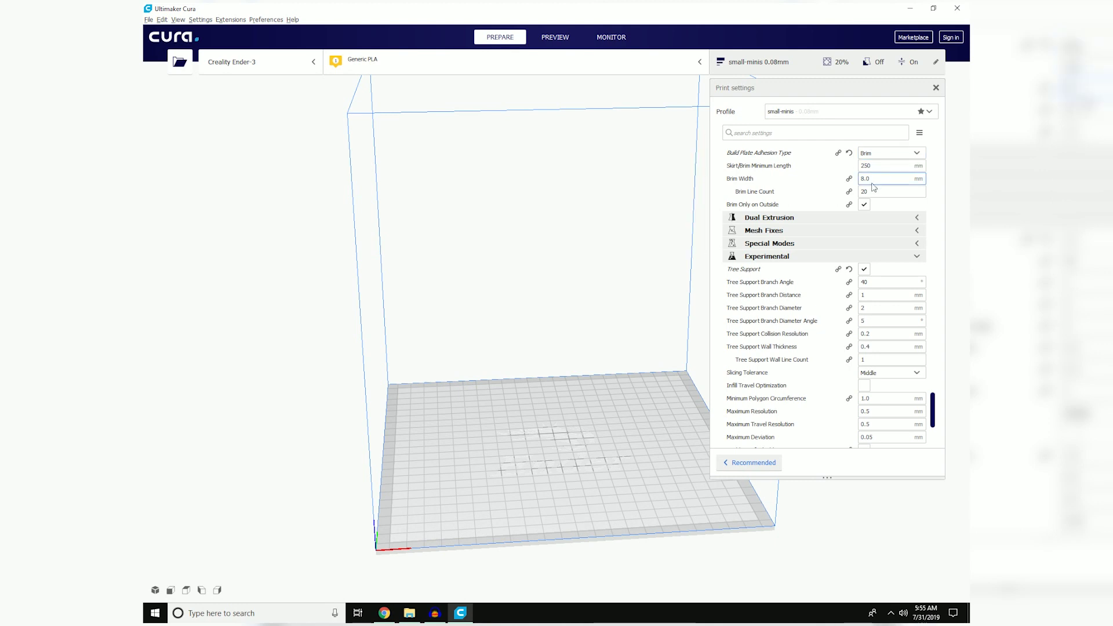
Step: Switch the active print profile to Terrain 0.12mm
left_click(867, 113)
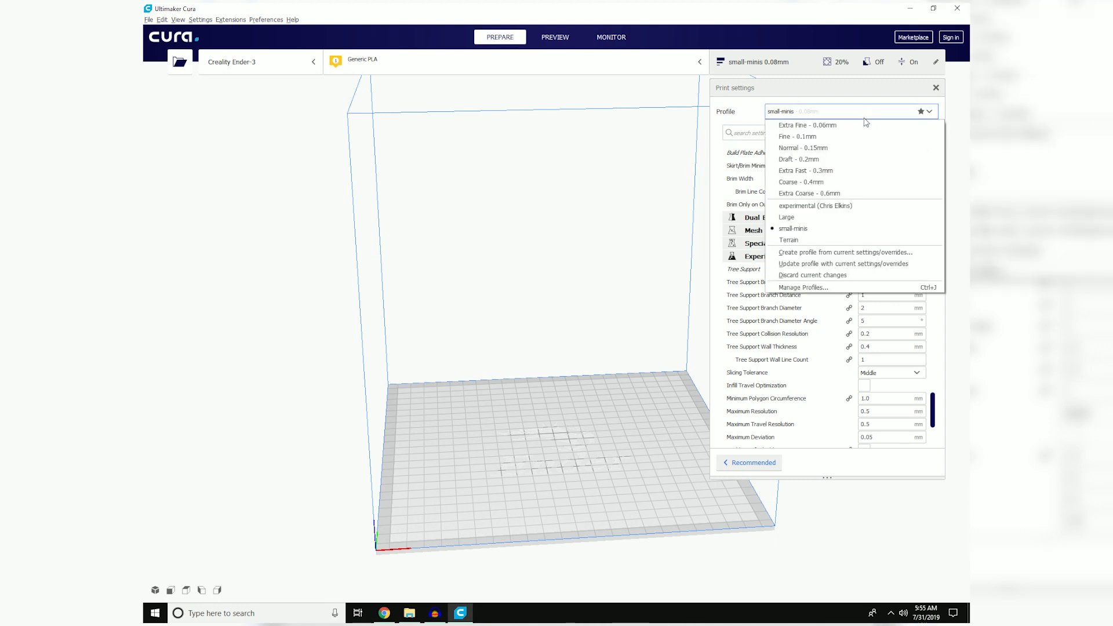
left_click(823, 241)
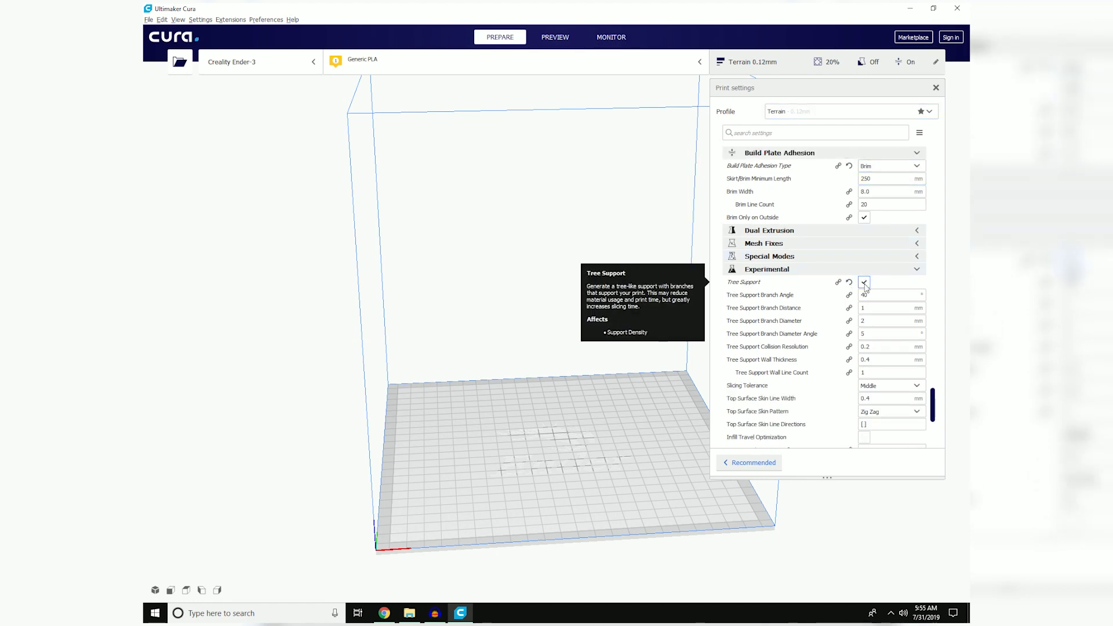
scroll(864, 285, "up", 15)
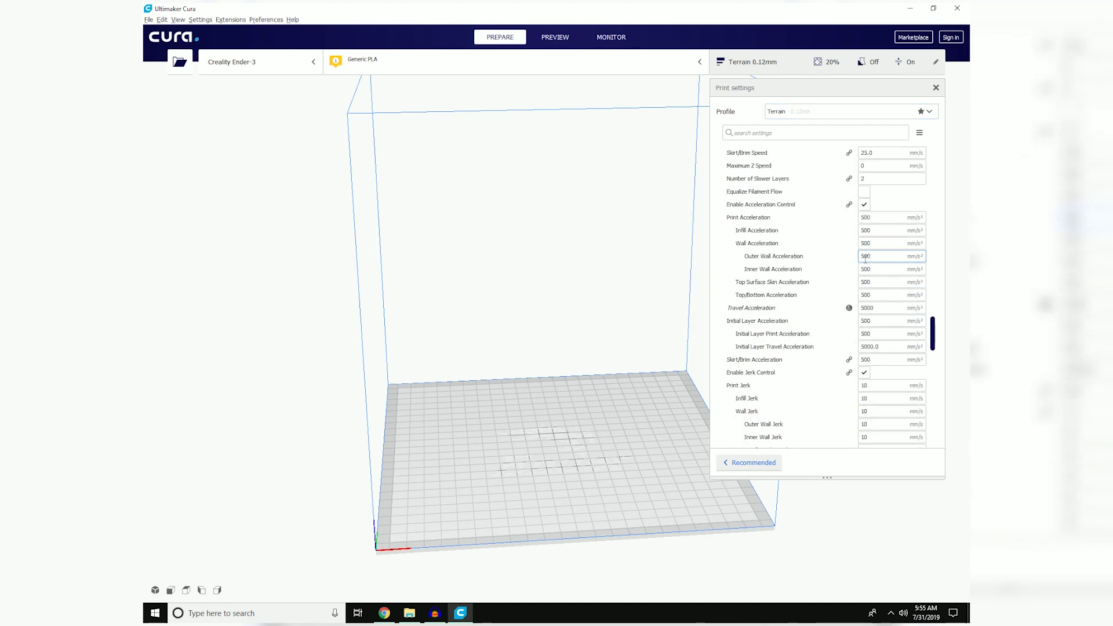
Step: Review Terrain's Speed, Material, Infill and Support settings down to Build Plate Adhesion
scroll(865, 259, "up", 15)
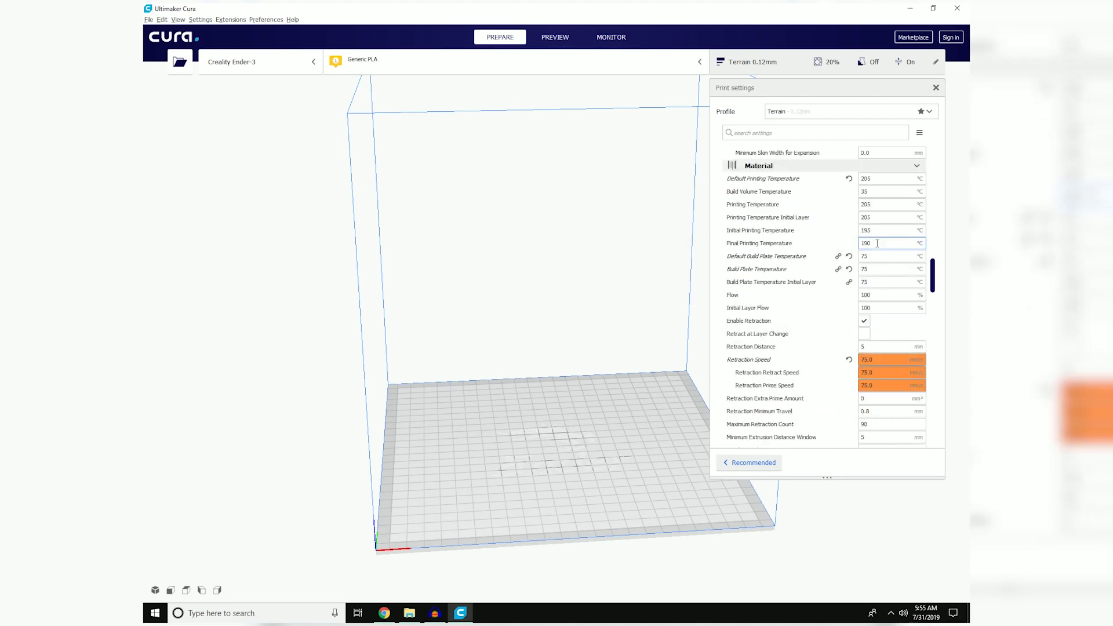
scroll(877, 243, "up", 5)
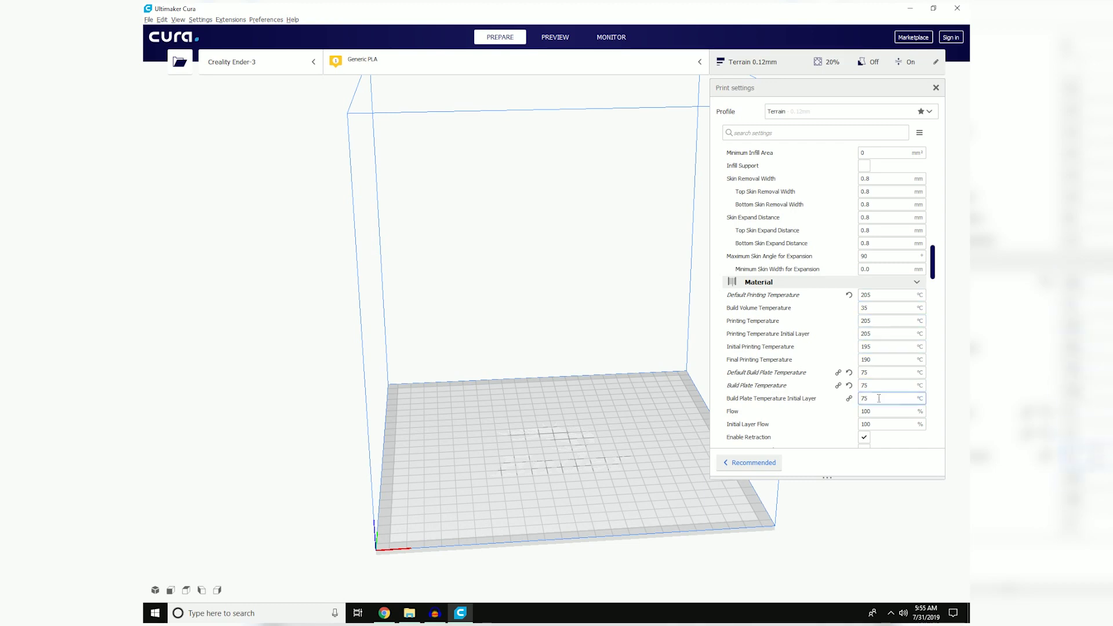
scroll(867, 209, "up", 8)
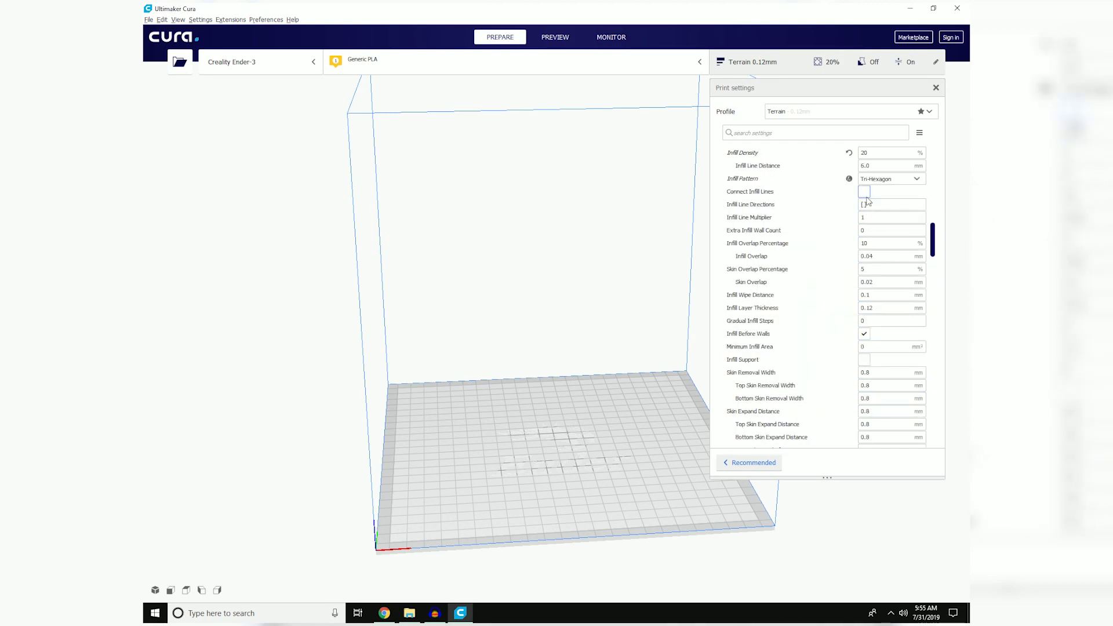
scroll(866, 200, "up", 15)
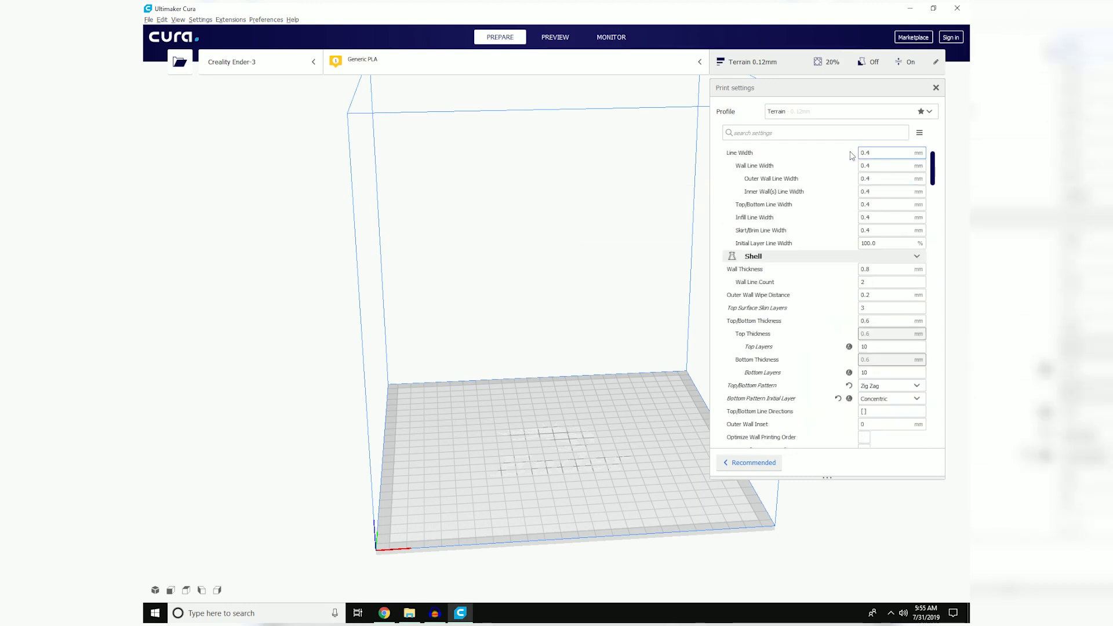
scroll(852, 168, "down", 10)
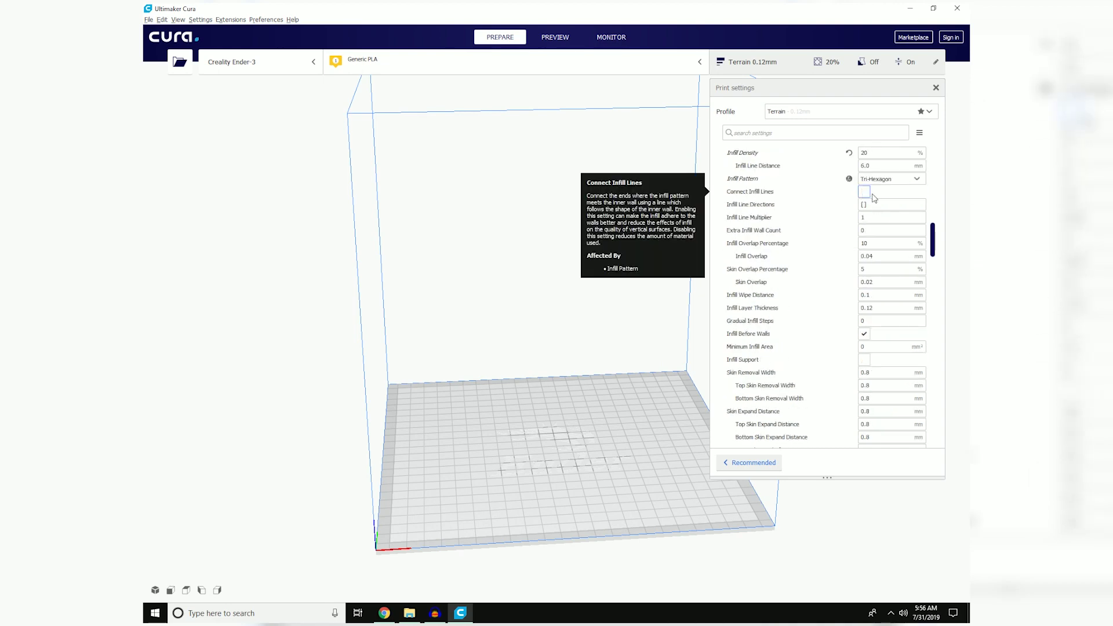
scroll(849, 219, "up", 5)
scroll(847, 221, "down", 2)
scroll(847, 221, "down", 15)
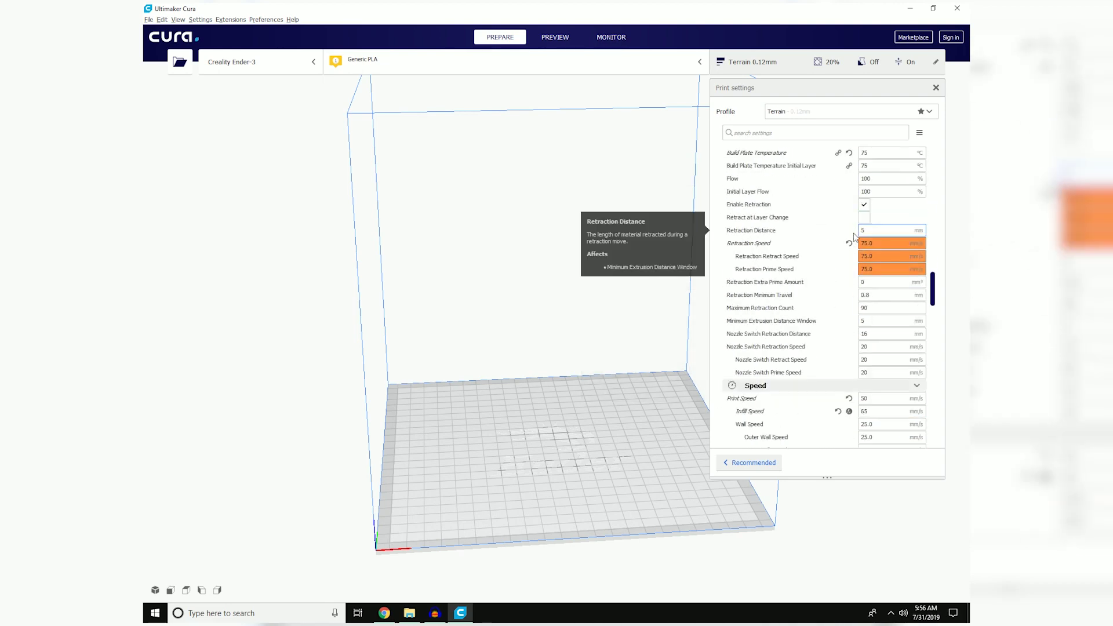
scroll(852, 240, "up", 8)
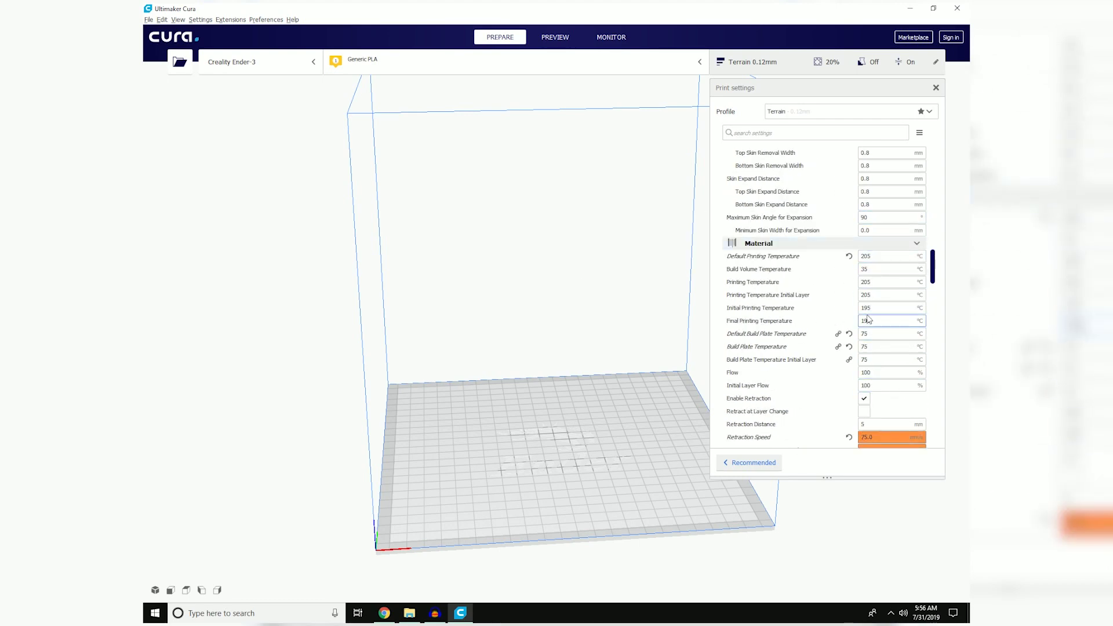
scroll(905, 407, "down", 15)
scroll(868, 320, "down", 20)
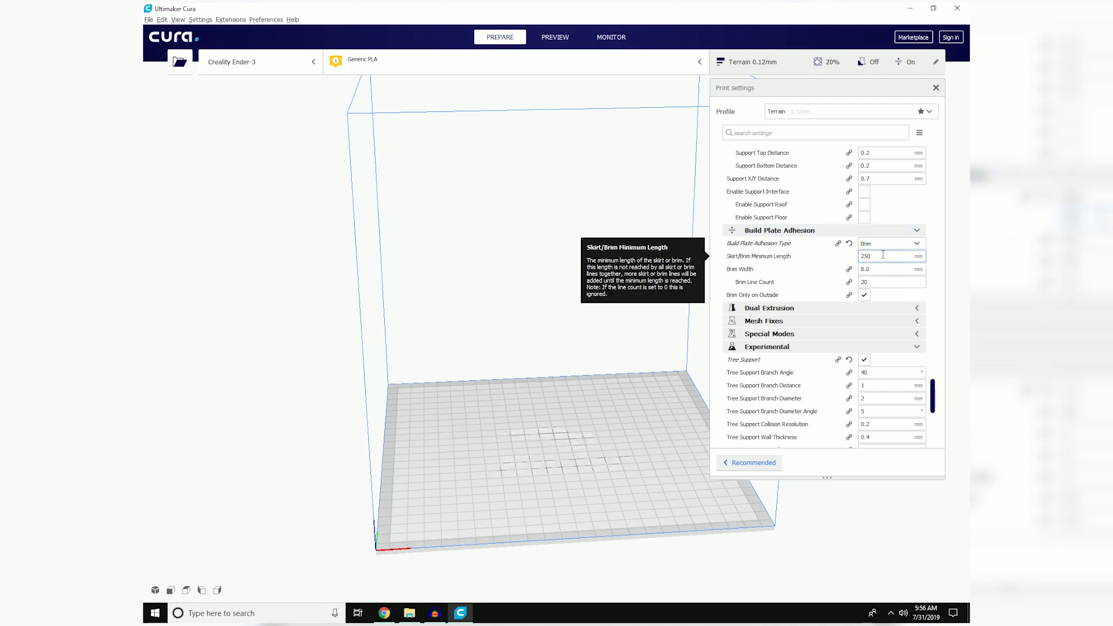
Step: Read the Slicing Tolerance tooltip, then return up to the Quality and Shell values
scroll(883, 261, "down", 3)
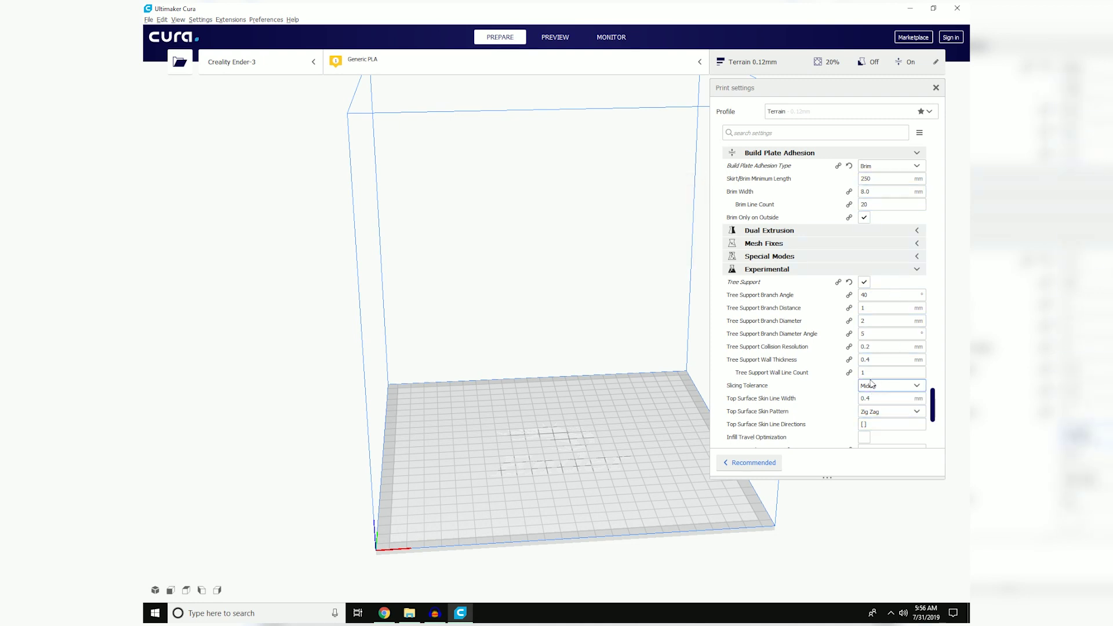
mouse_move(871, 383)
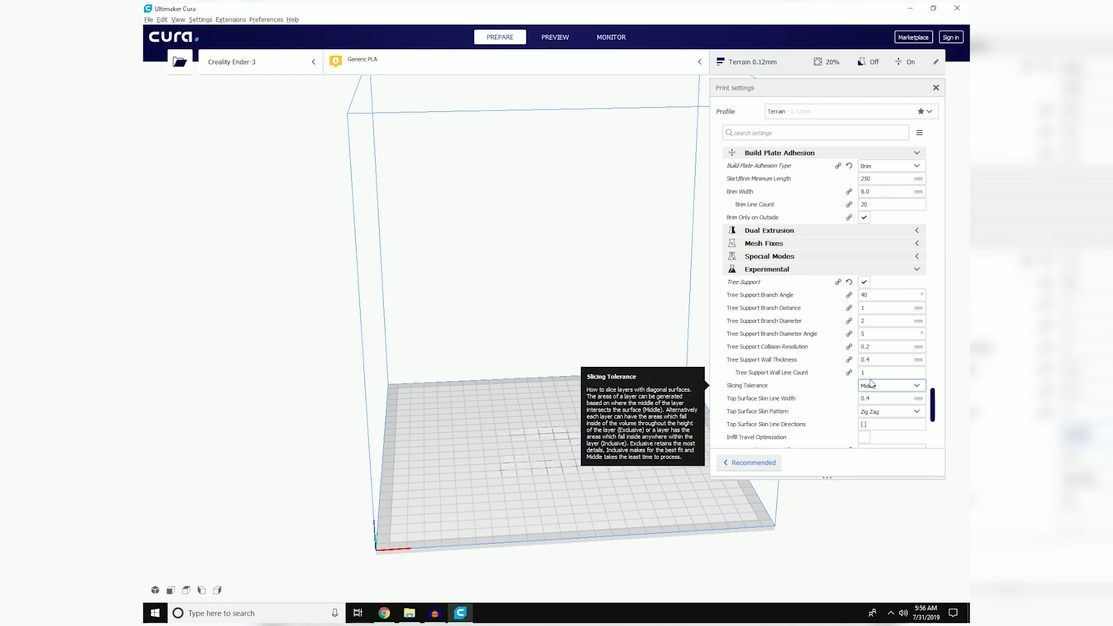
scroll(871, 384, "up", 15)
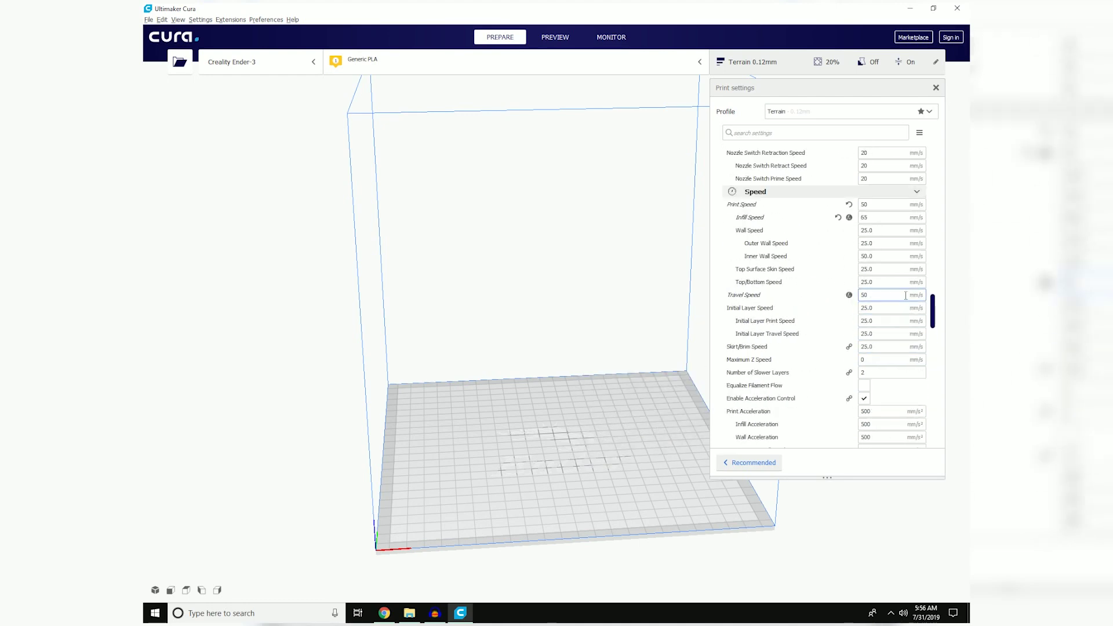
scroll(903, 293, "up", 10)
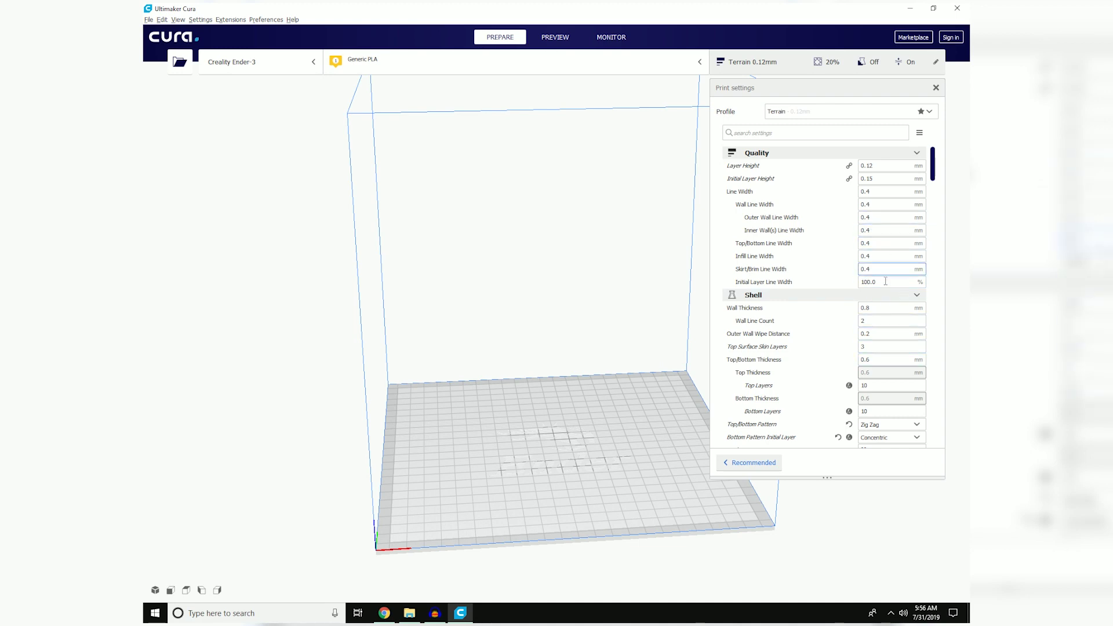
Step: Set the settings visibility to Show All Settings
left_click(919, 133)
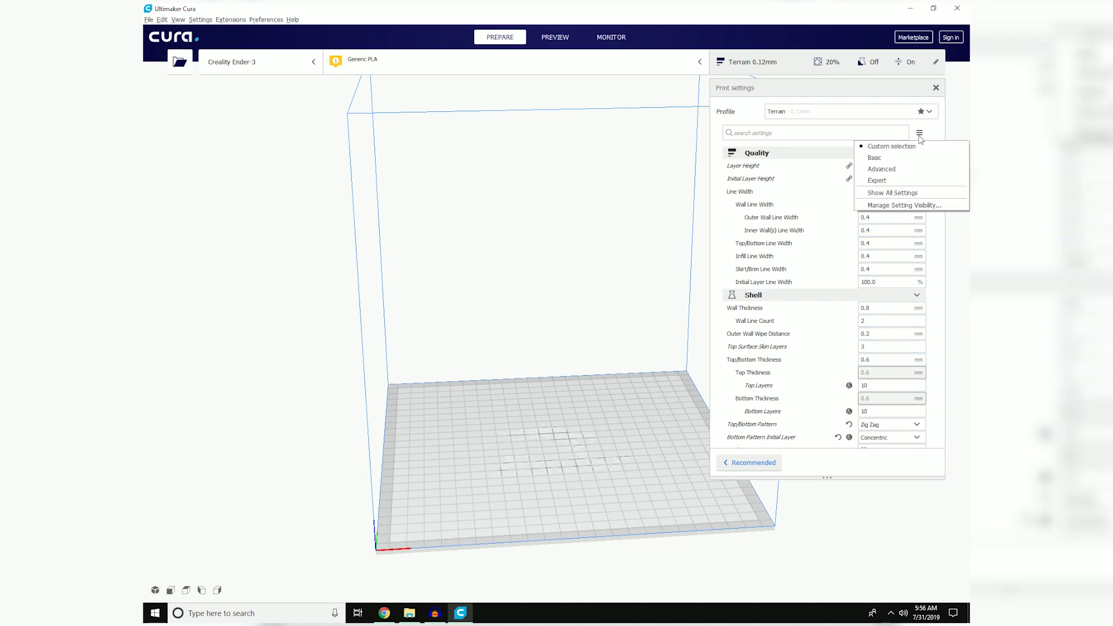
left_click(903, 192)
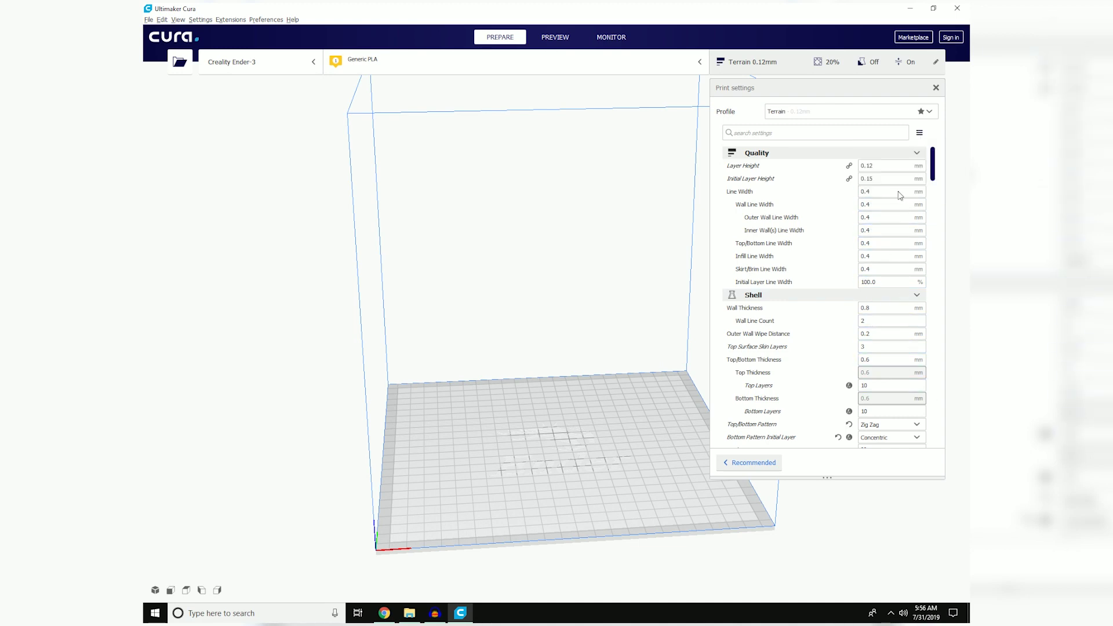
left_click(919, 133)
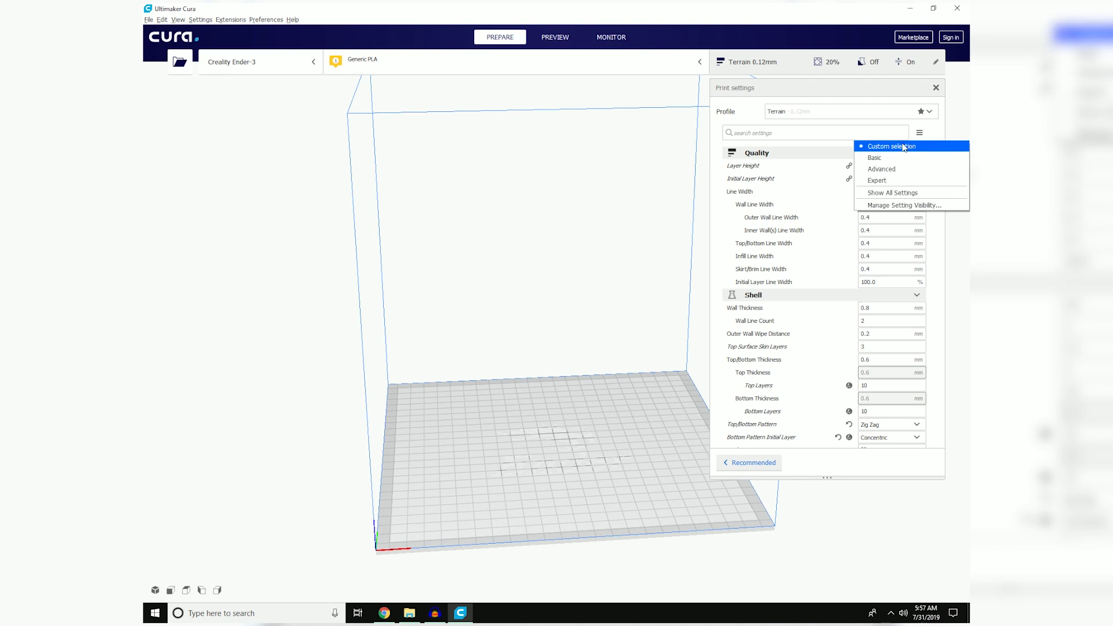
left_click(924, 143)
left_click(924, 141)
left_click(945, 138)
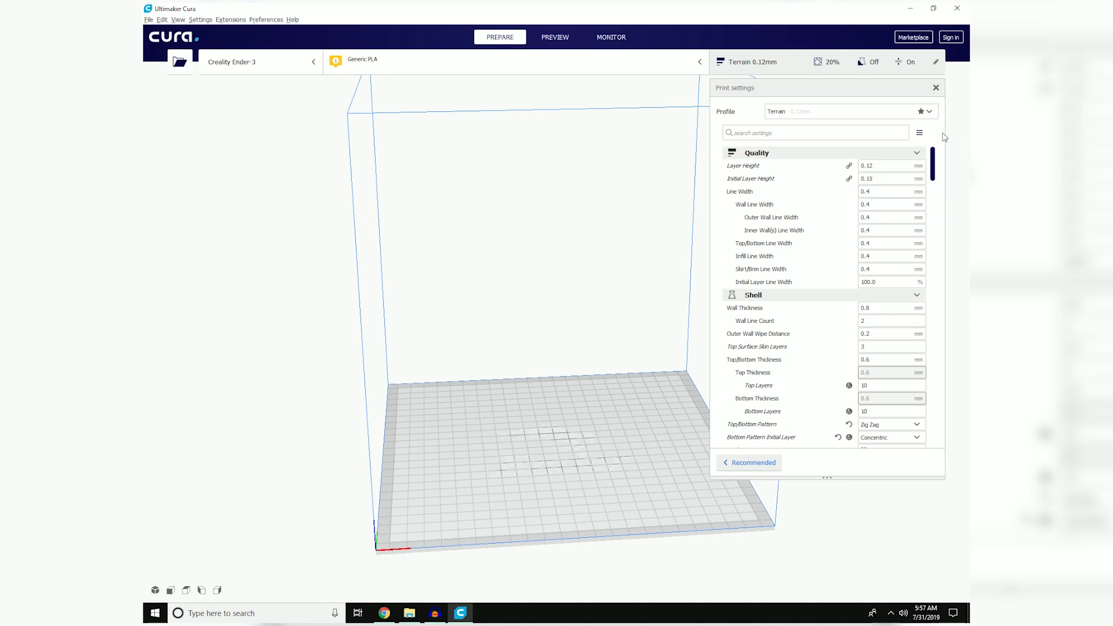
Step: Check Material temperatures: 205 °C printing, 195 °C initial, 190 °C final, 75 °C plate
scroll(810, 436, "down", 15)
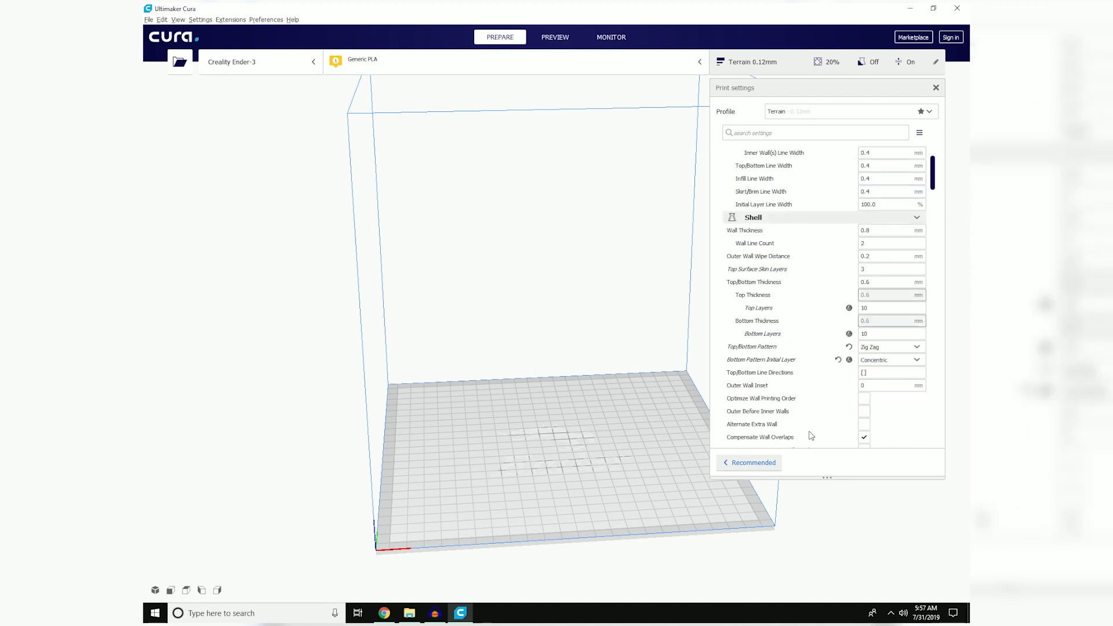
scroll(812, 410, "down", 10)
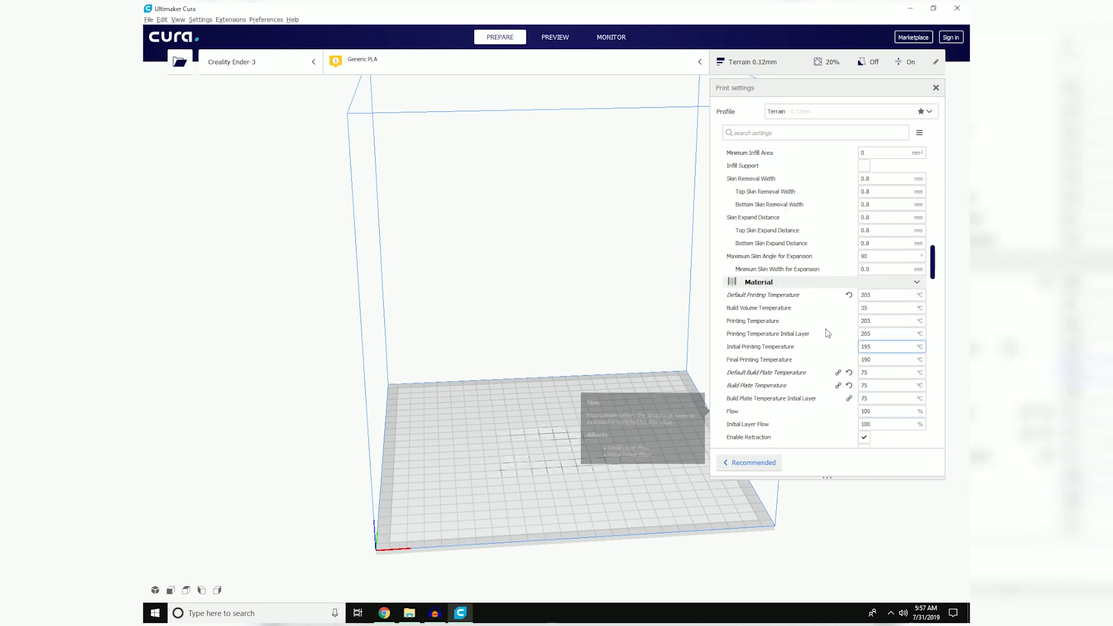
scroll(828, 385, "up", 3)
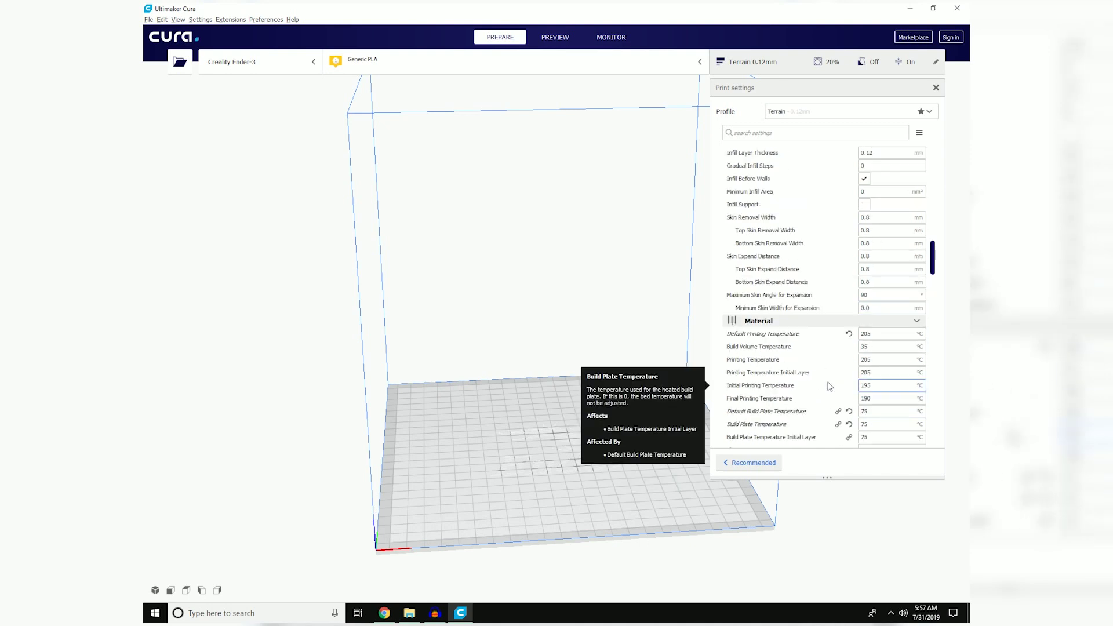